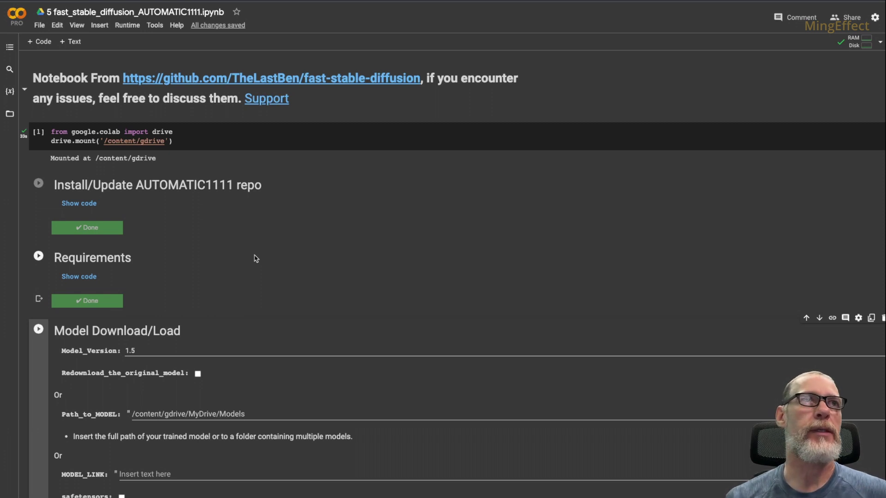
# - Open the Files panel to list the gdrive and sample_data folders
pyautogui.click(9, 114)
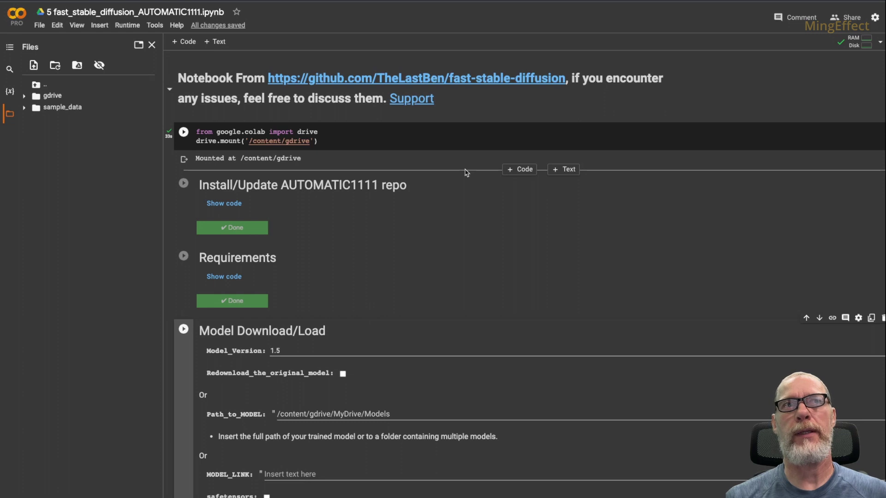
# - Add a code cell below the drive mount cell and paste in the wget download command
pyautogui.click(524, 170)
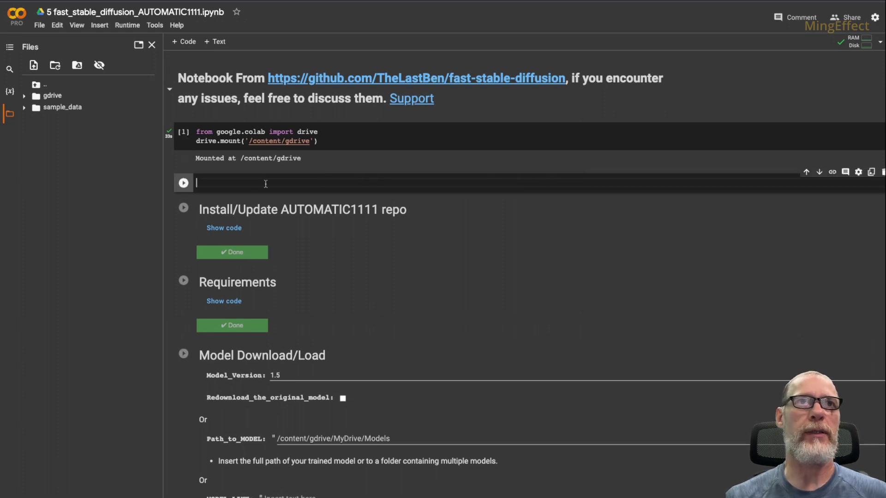
pyautogui.write('!cd /content/gdrive/MyDrive/Models; wget https://civitai.com/api/download/models/5618 --content-disposition')
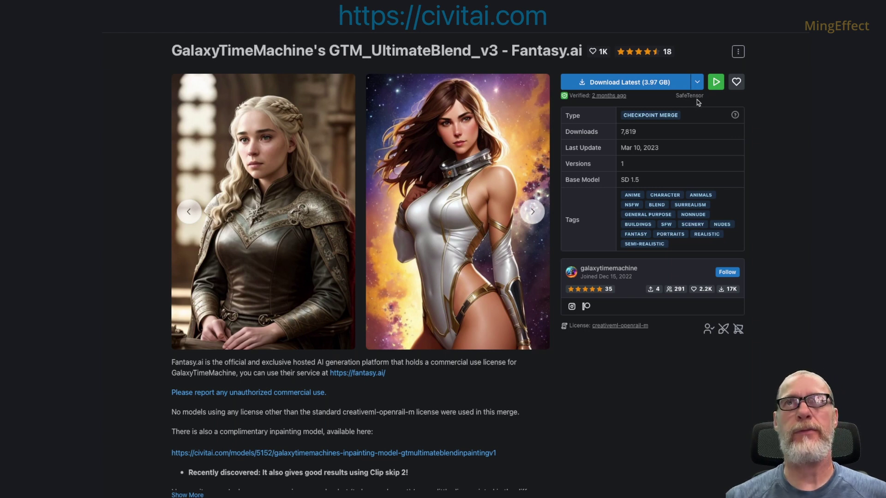
# - Put the GTM_UltimateBlend_v3 download link (models/5618) into the wget cell and run it
pyautogui.click(659, 84)
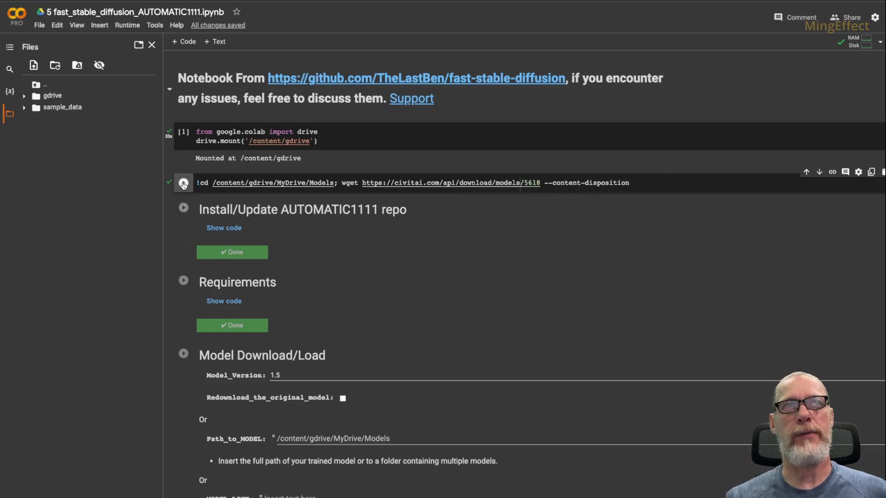
pyautogui.click(183, 184)
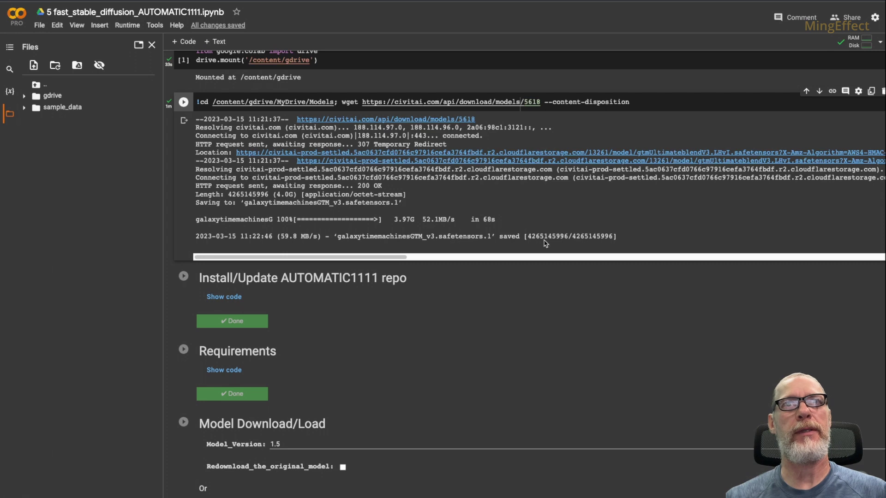
pyautogui.scroll(-3, 227, 275)
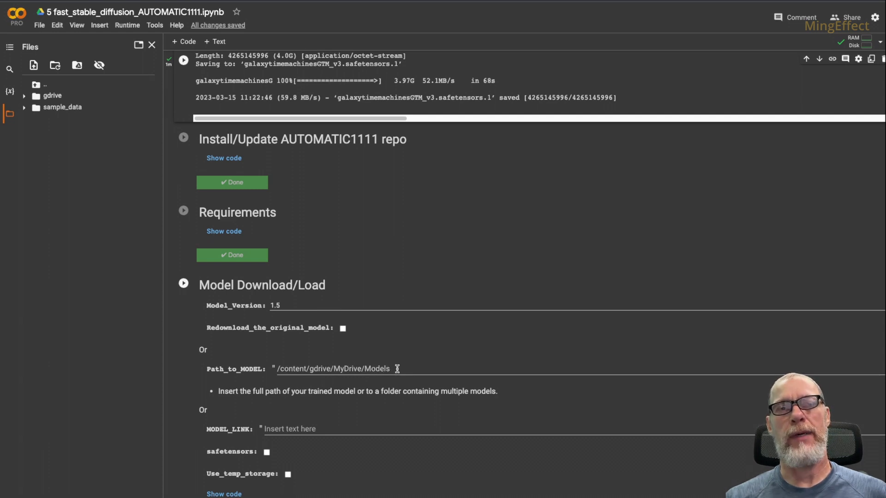
pyautogui.moveTo(397, 368); pyautogui.dragTo(276, 371)
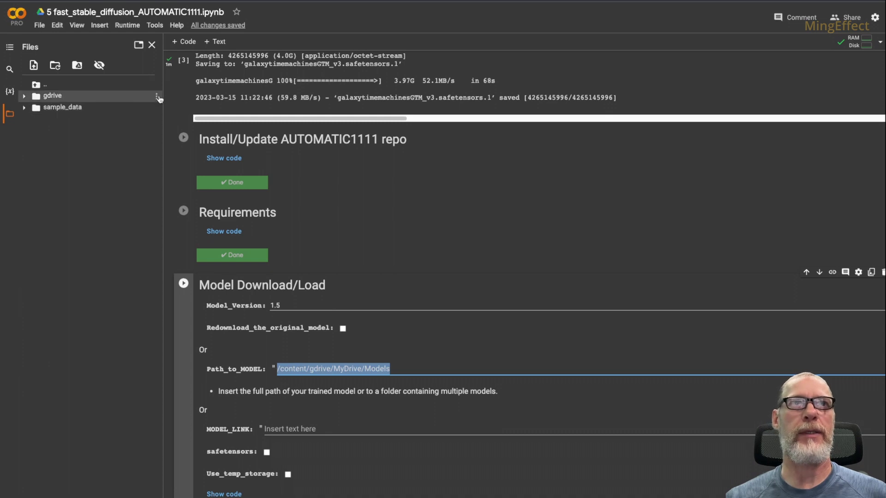
pyautogui.click(156, 98)
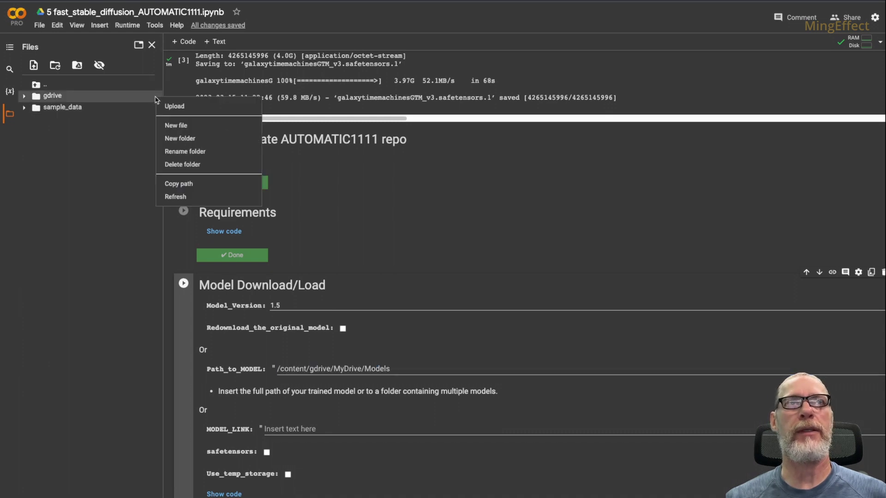
pyautogui.click(173, 184)
pyautogui.click(405, 368)
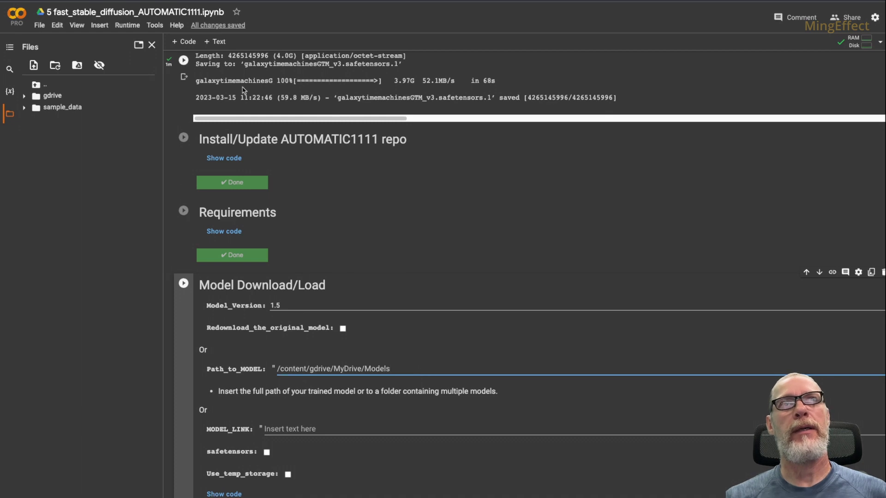
pyautogui.scroll(5, 263, 84)
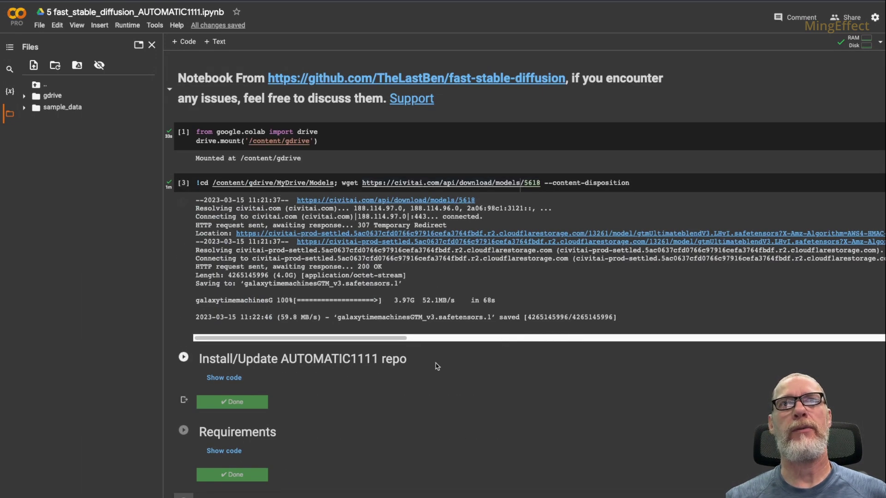
pyautogui.scroll(-3, 415, 452)
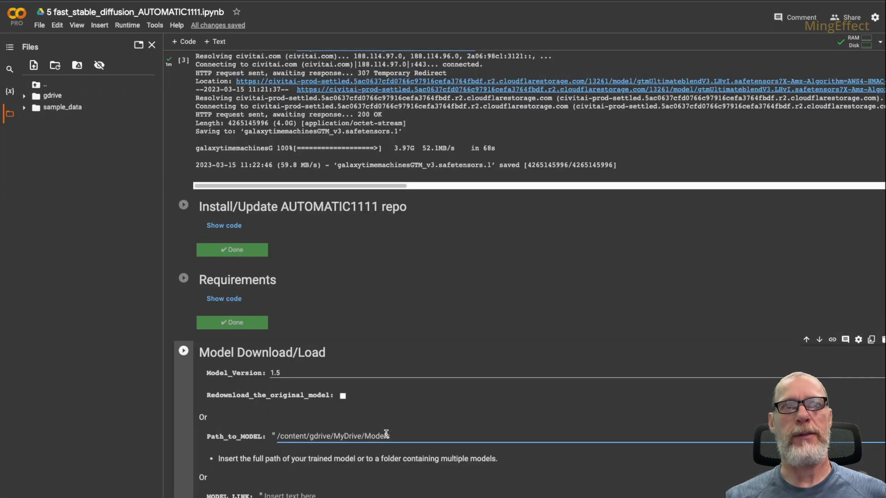
pyautogui.scroll(3, 431, 348)
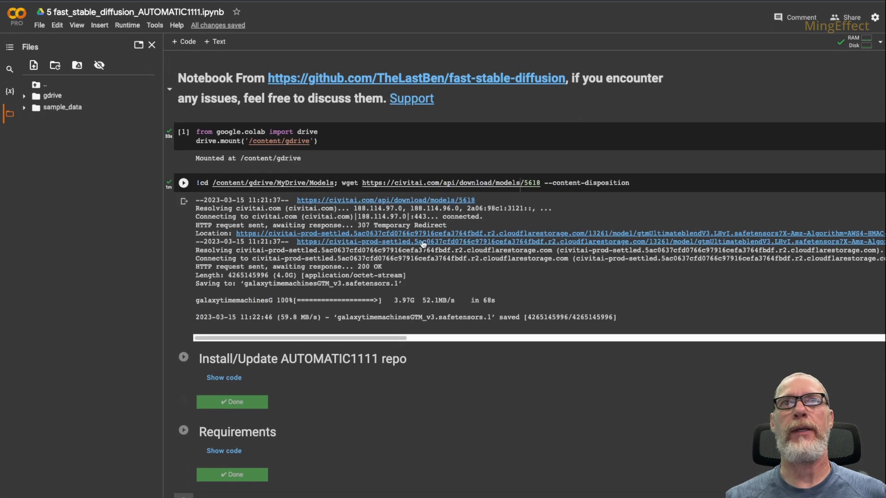
pyautogui.click(639, 182)
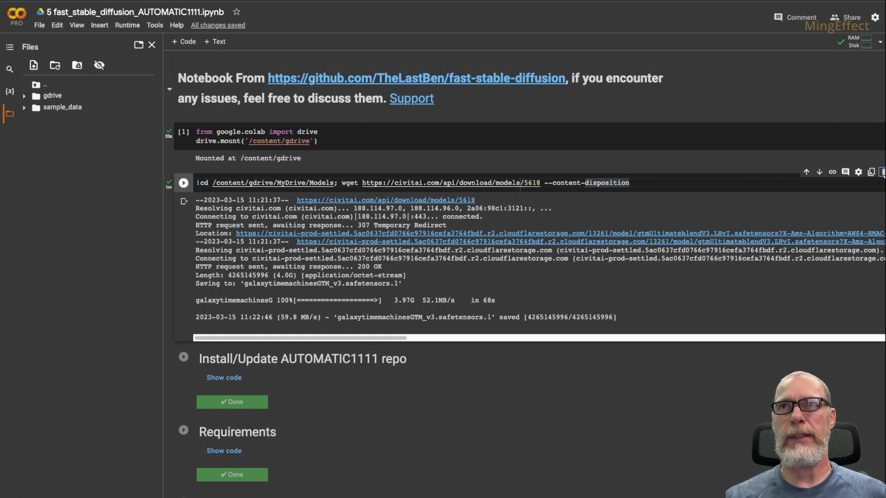
pyautogui.click(524, 182)
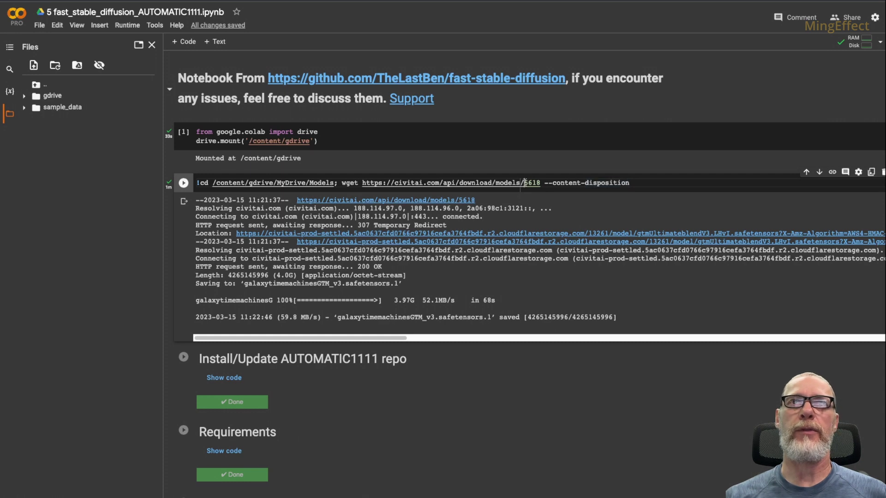
pyautogui.moveTo(539, 182); pyautogui.dragTo(362, 183)
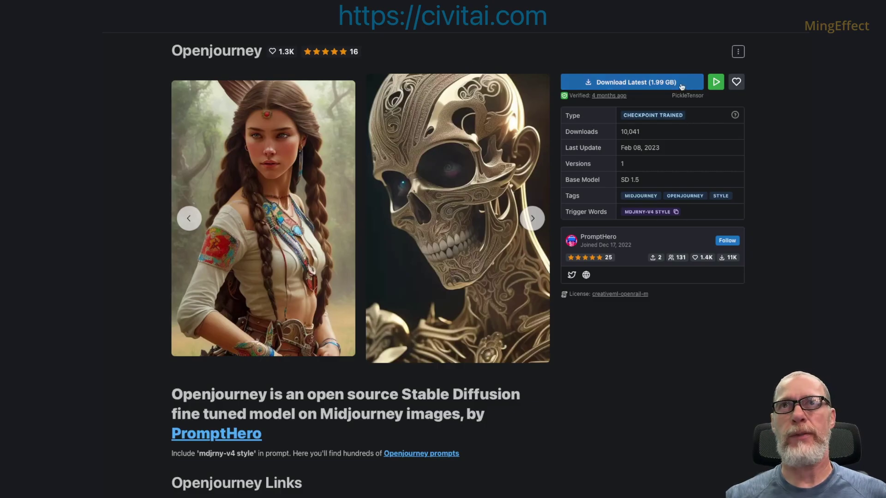
# - Copy the Openjourney model's Download Latest link from Civitai and return to Colab
pyautogui.click(662, 83)
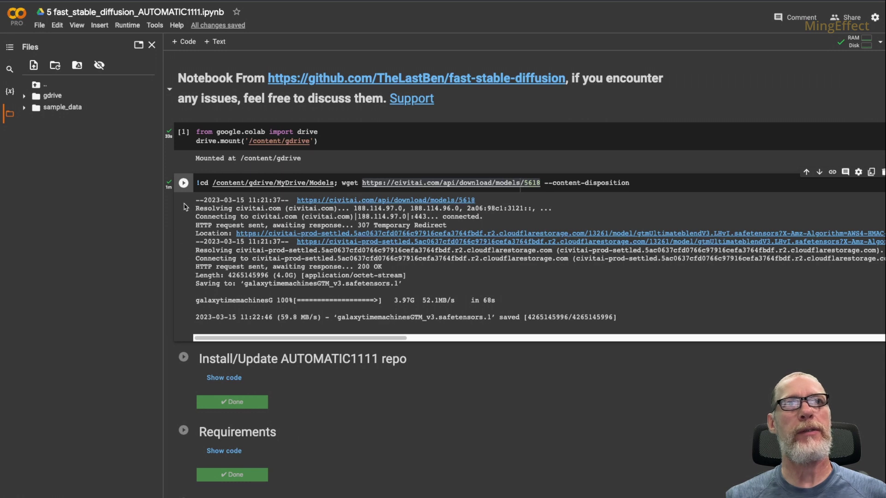
# - Replace the wget URL with the models/96 link to save openjourney_v1.ckpt in Drive Models
pyautogui.moveTo(184, 203)
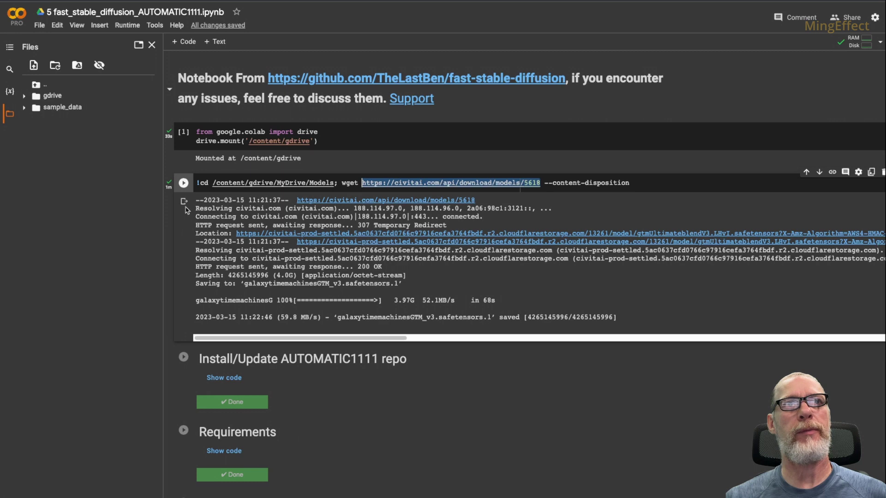
pyautogui.click(184, 203)
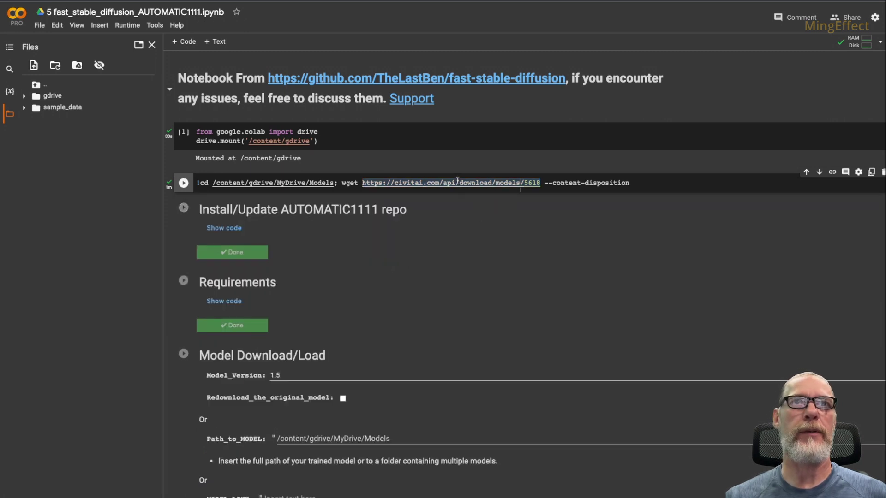
pyautogui.click(371, 182)
pyautogui.moveTo(365, 181); pyautogui.dragTo(531, 180)
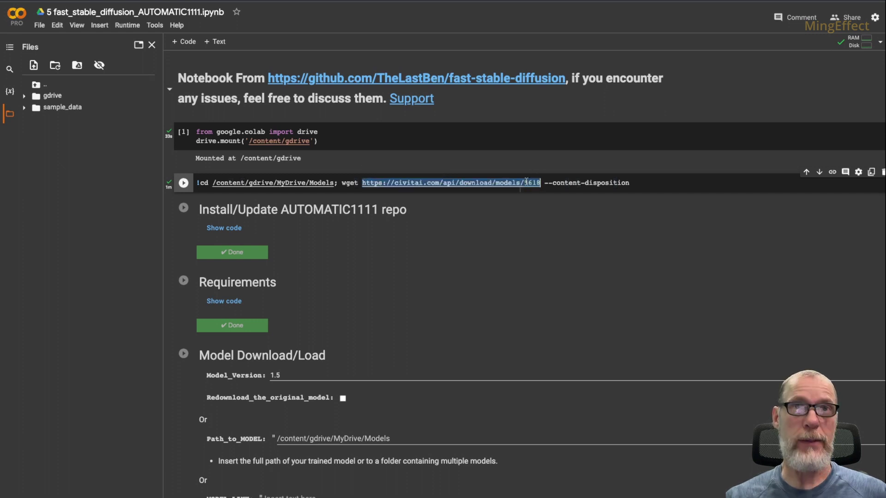
pyautogui.press('super+v')
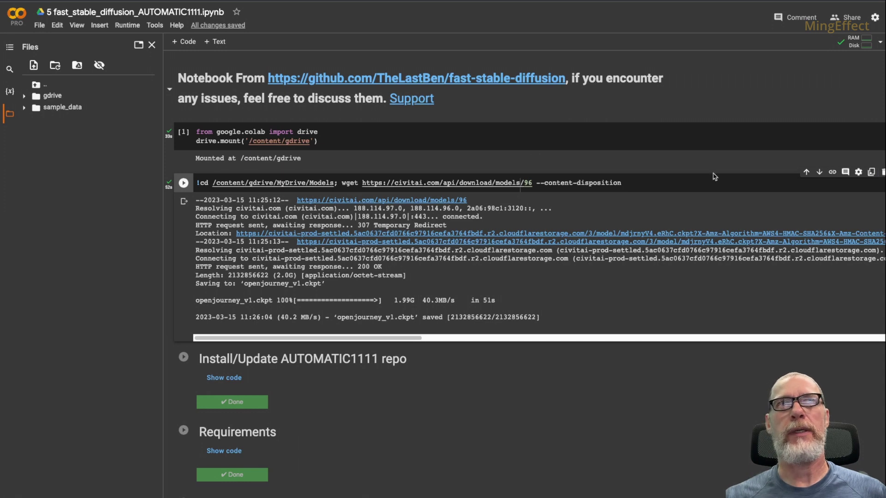
pyautogui.click(129, 26)
# - Delete the wget download cell from the notebook
pyautogui.click(130, 27)
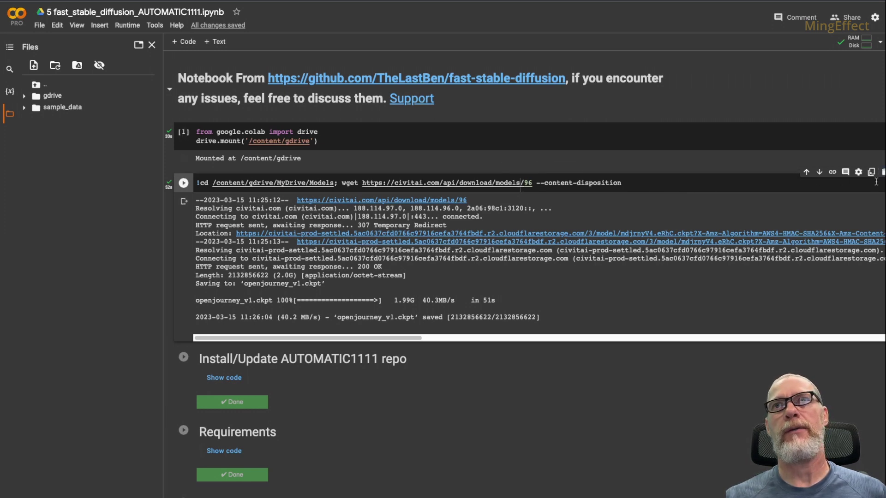
pyautogui.click(633, 139)
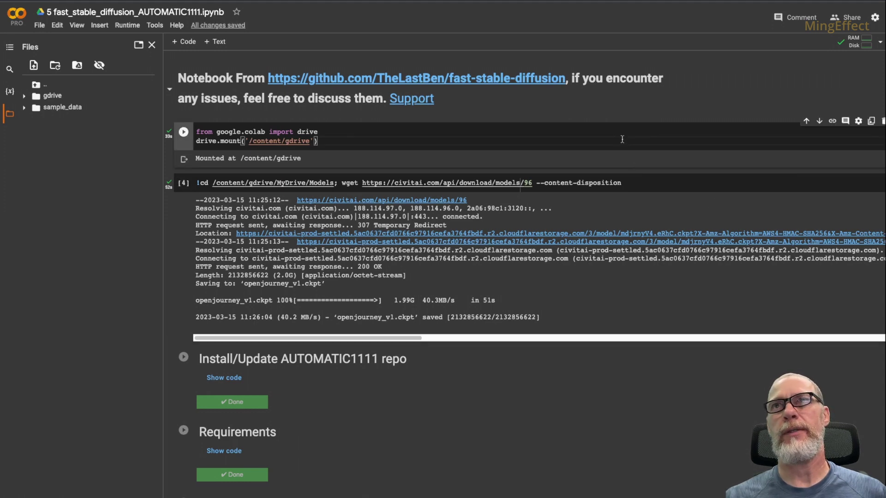
pyautogui.click(626, 184)
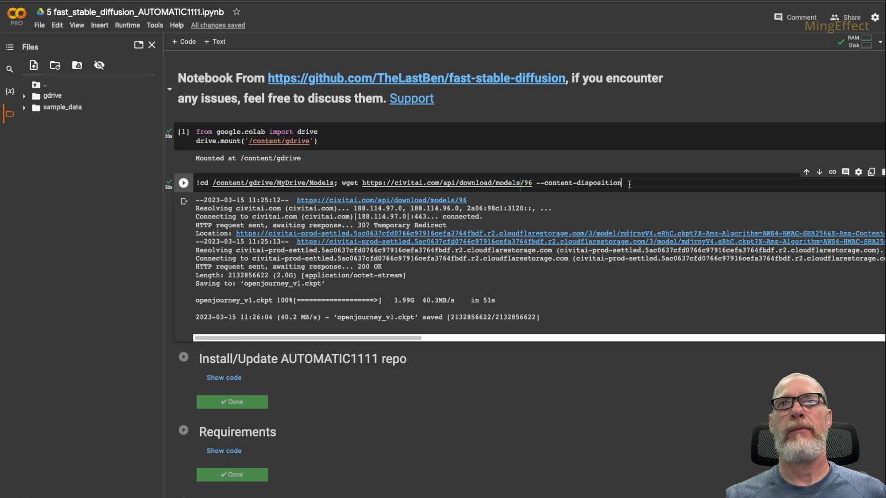
pyautogui.click(882, 172)
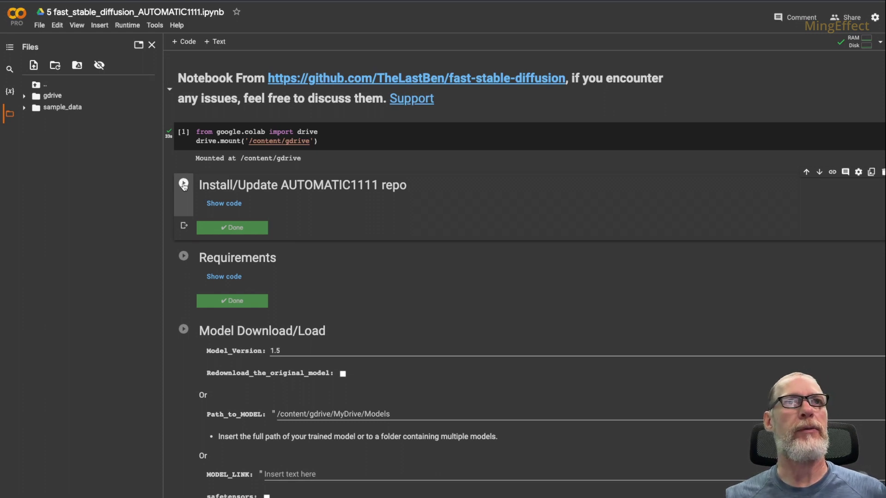
# - Save the notebook and rerun the Install/Update AUTOMATIC1111 repo cell
pyautogui.click(39, 25)
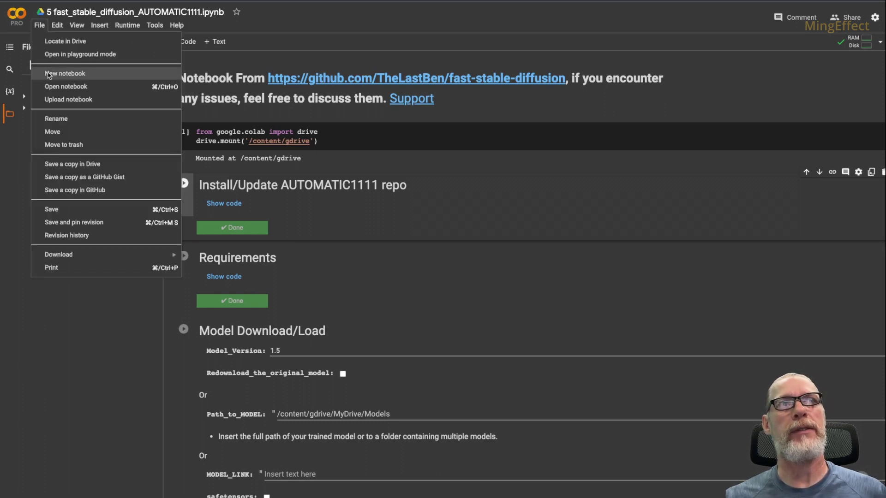
pyautogui.click(61, 207)
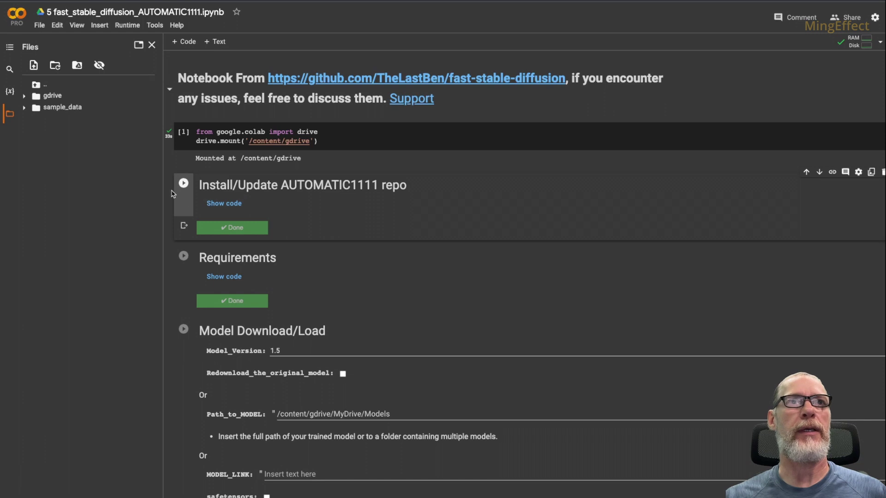
pyautogui.click(183, 183)
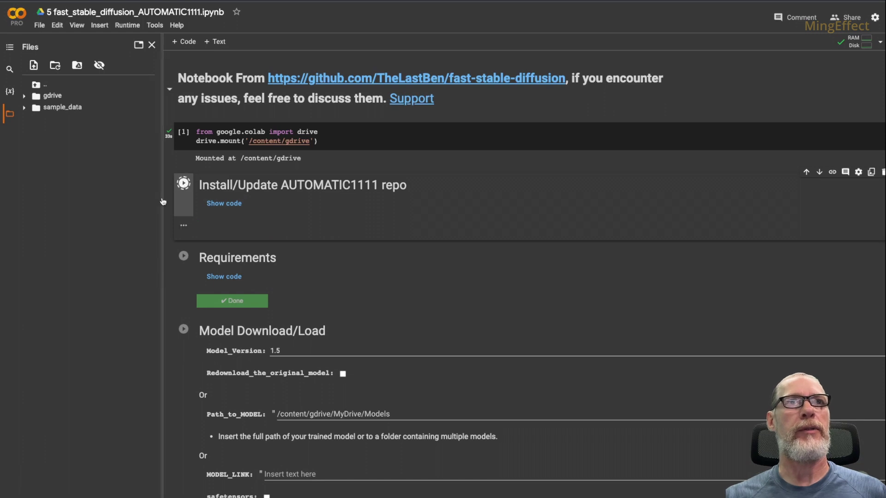
# - Run the Requirements and Model Download/Load cells, then open the public gradio link
pyautogui.click(183, 256)
pyautogui.scroll(-3, 192, 282)
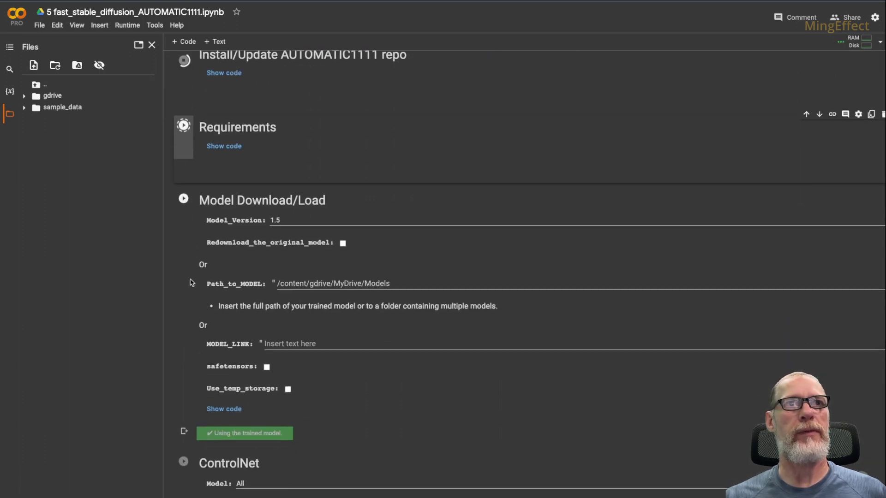
pyautogui.click(183, 199)
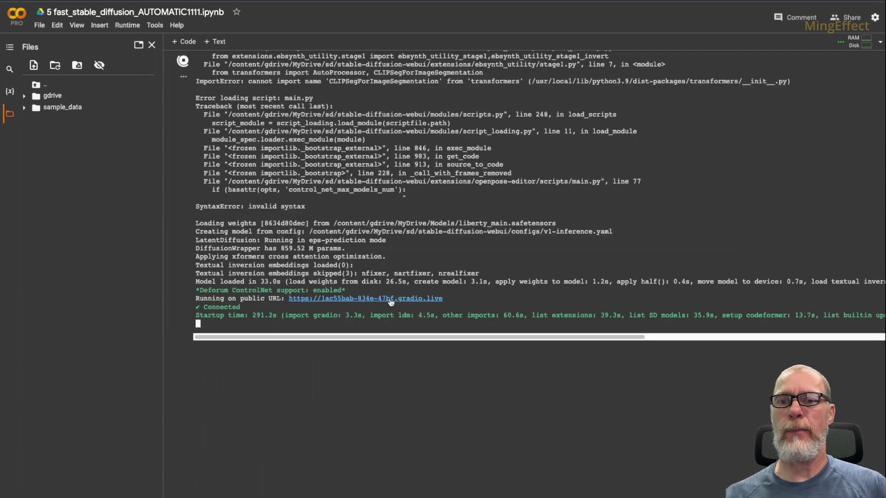
pyautogui.click(391, 303)
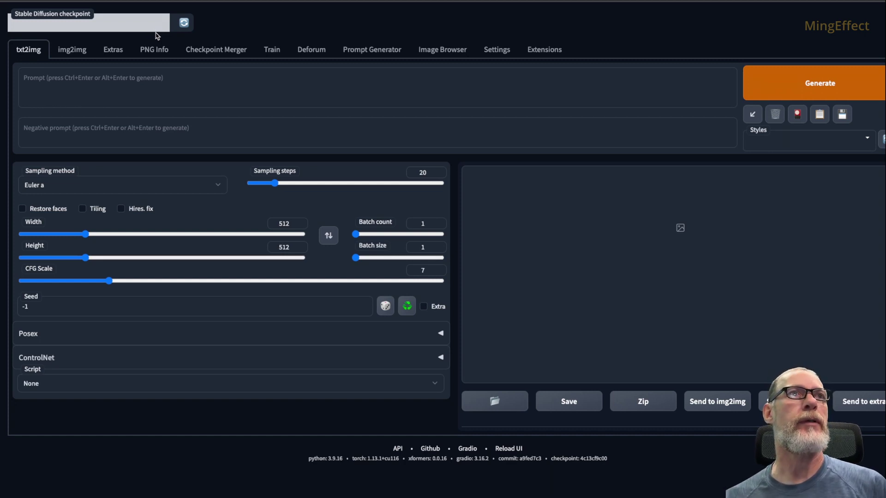
# - Enter the txt2img prompt 'woman on wooden bridge'
pyautogui.click(119, 93)
pyautogui.write('woman on')
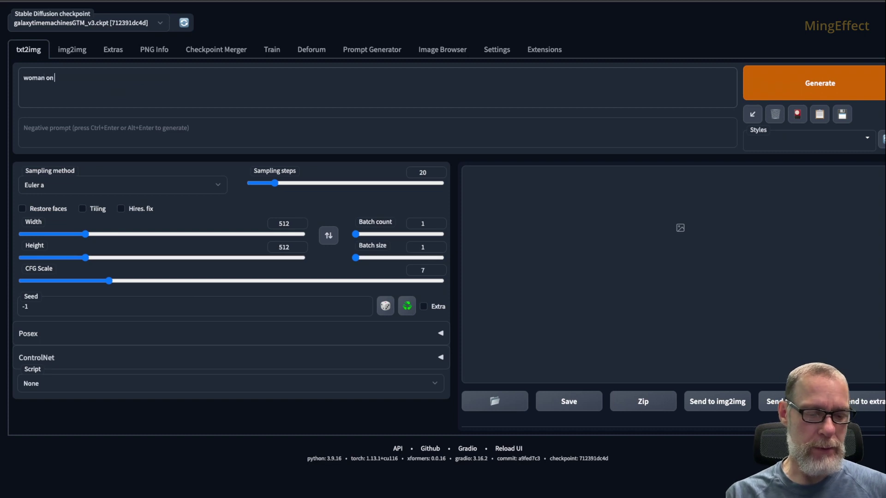
pyautogui.write(' wooden ')
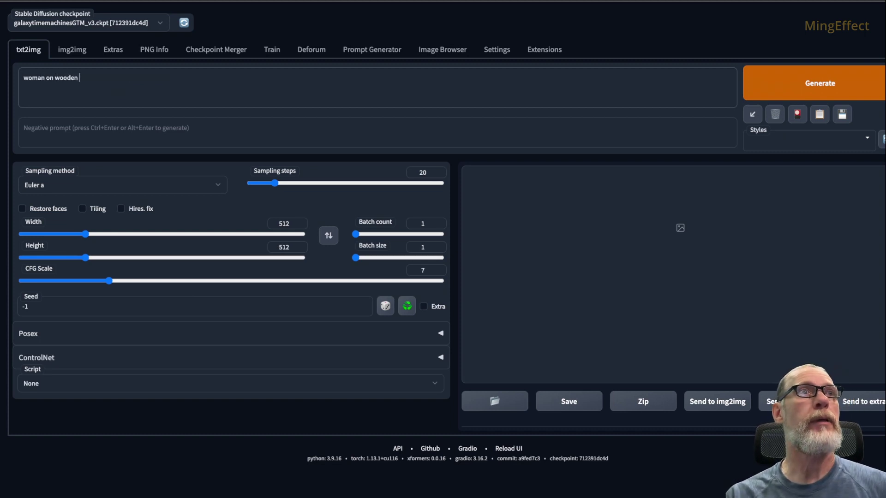
pyautogui.write('bridge')
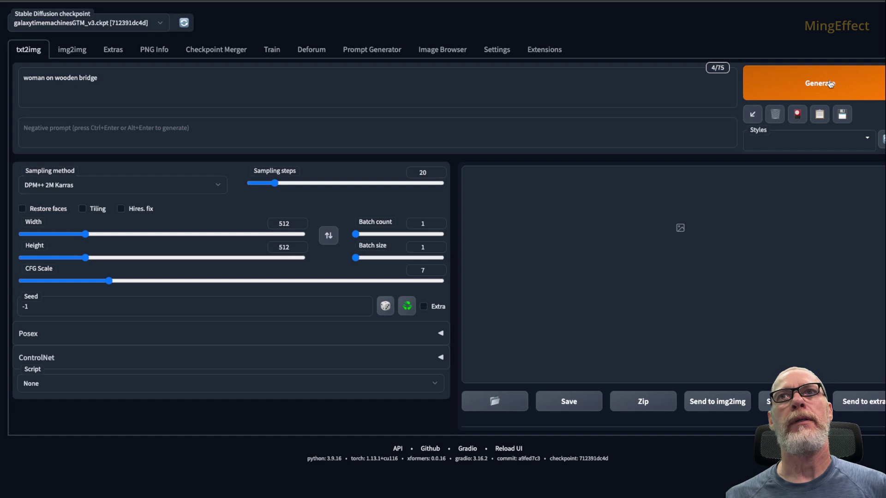
# - Generate the 512x512 image, view it full size, then enable Restore faces
pyautogui.hotkey('ctrl', 'Return')
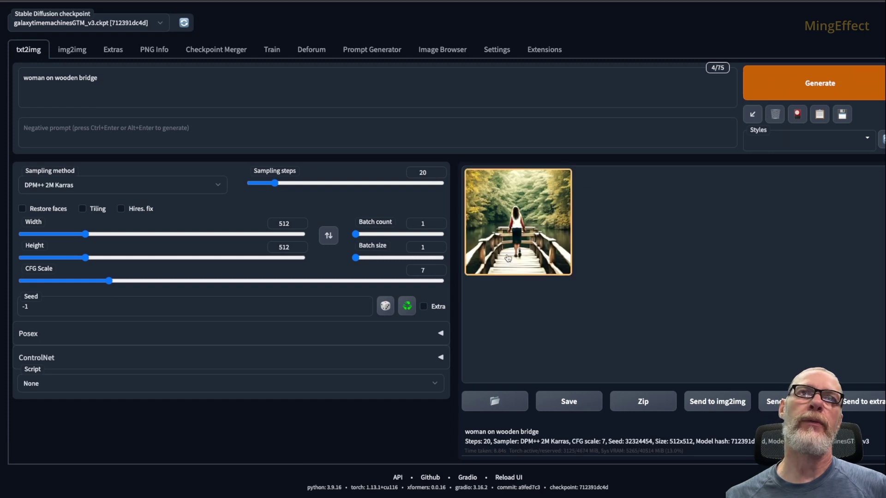
pyautogui.click(492, 324)
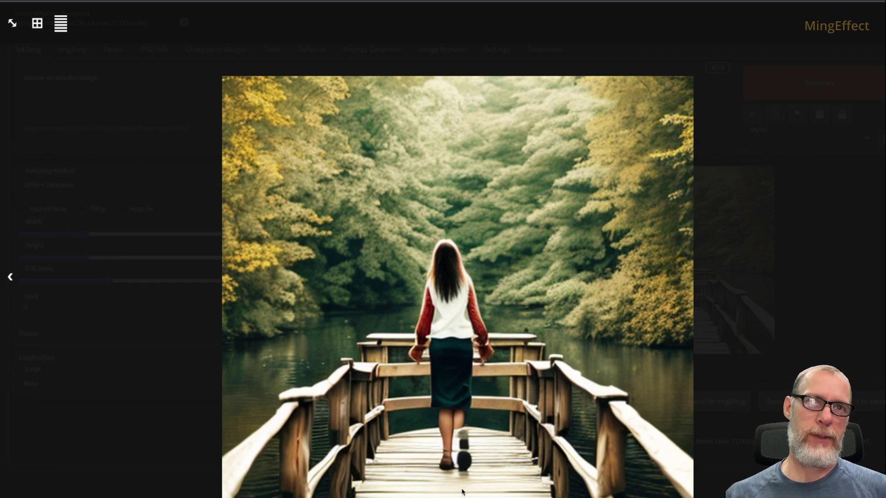
pyautogui.click(210, 210)
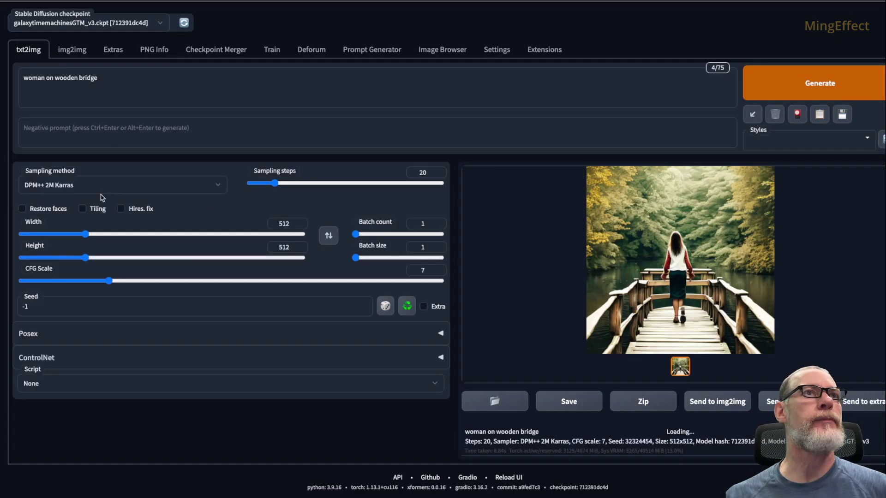
pyautogui.click(47, 210)
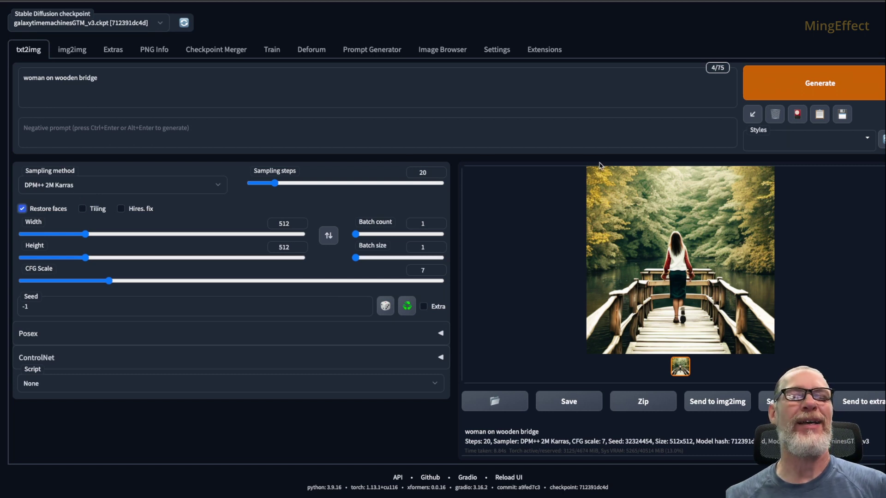